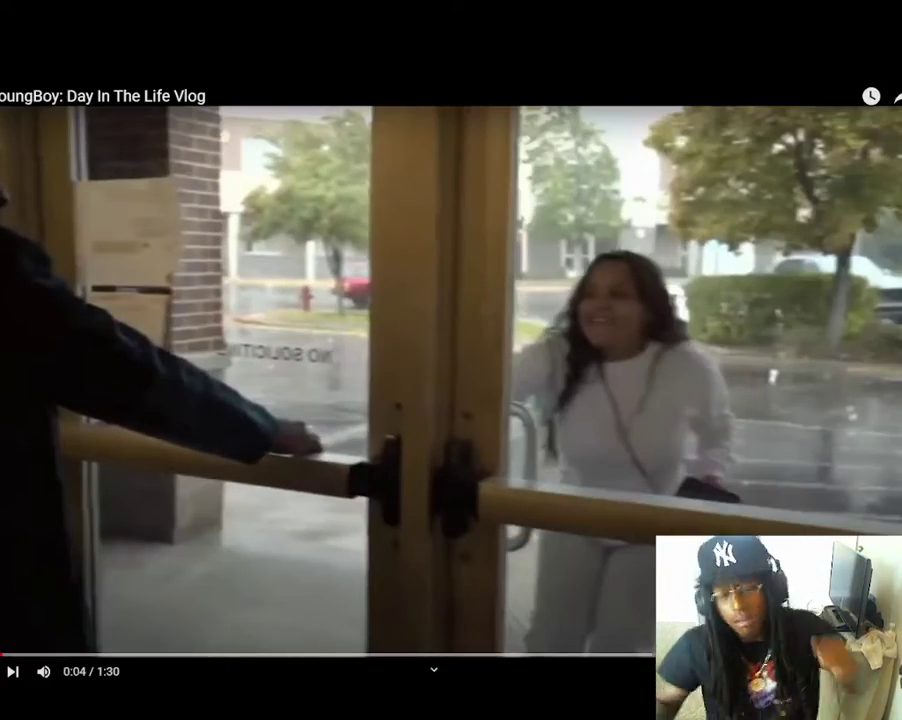
pyautogui.press('space')
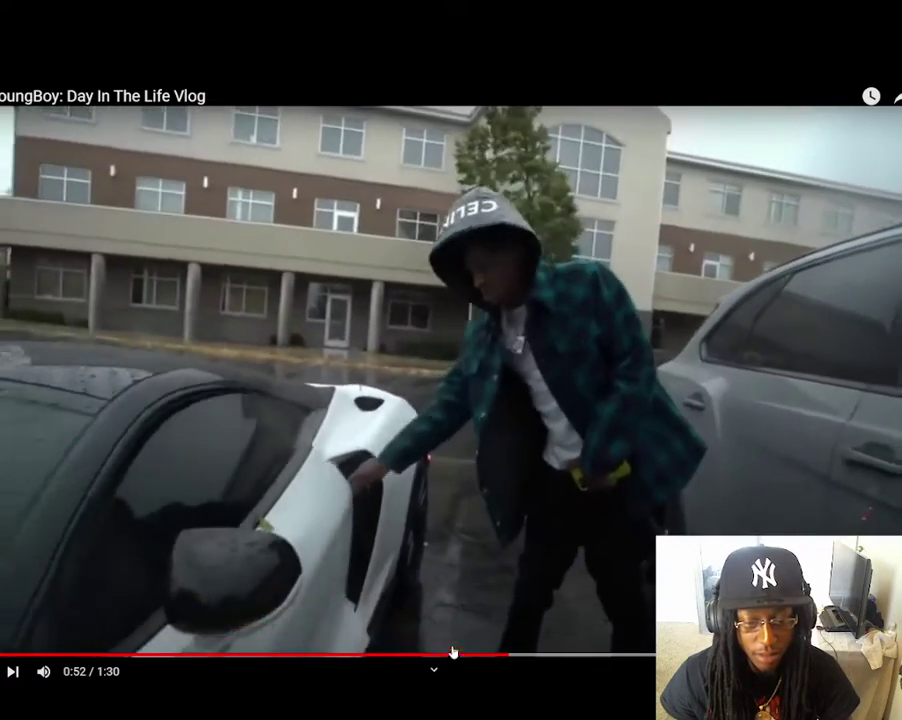
# Step: Jump the vlog back to 0:45, pause briefly at 1:04, then resume playback
pyautogui.click(437, 655)
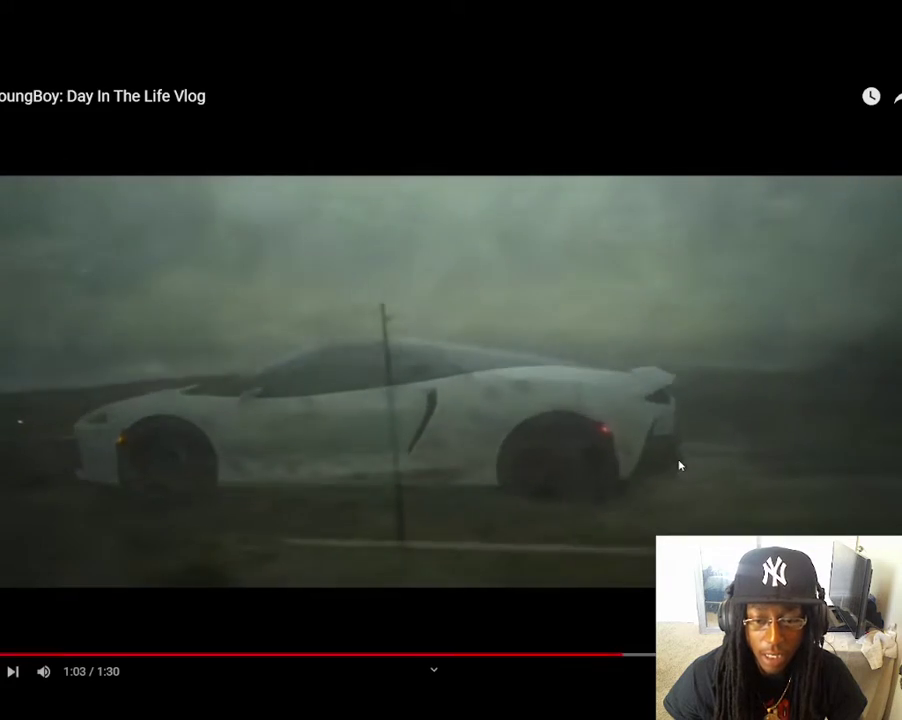
pyautogui.click(687, 460)
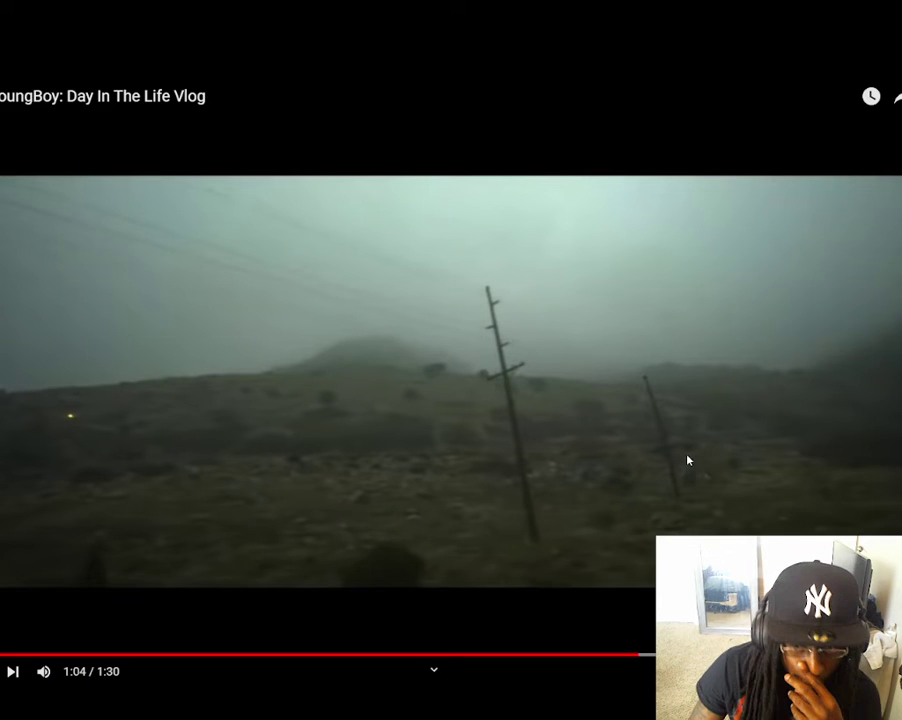
pyautogui.click(688, 460)
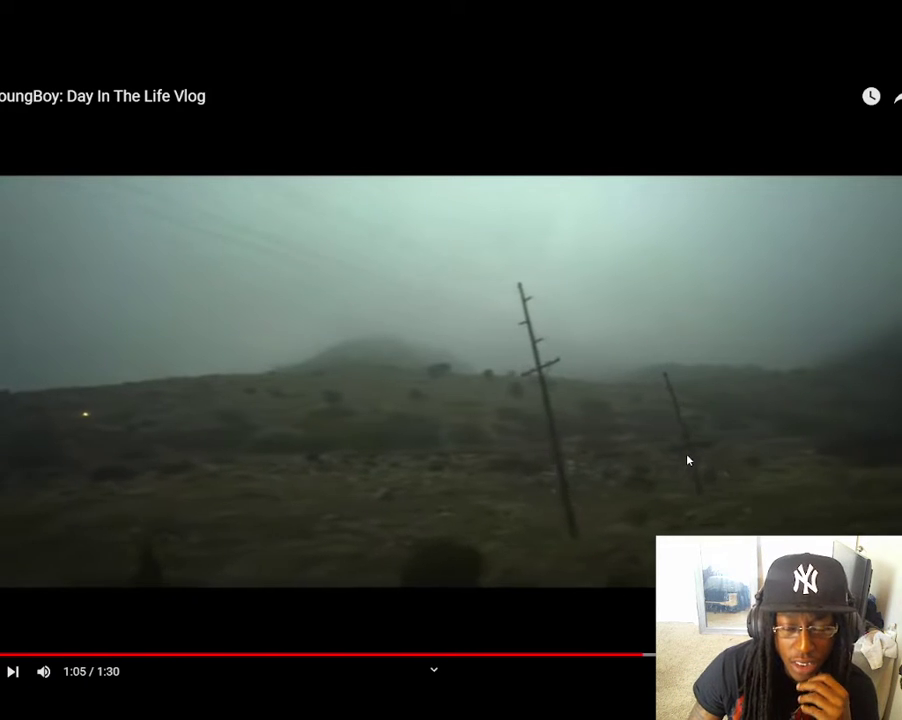